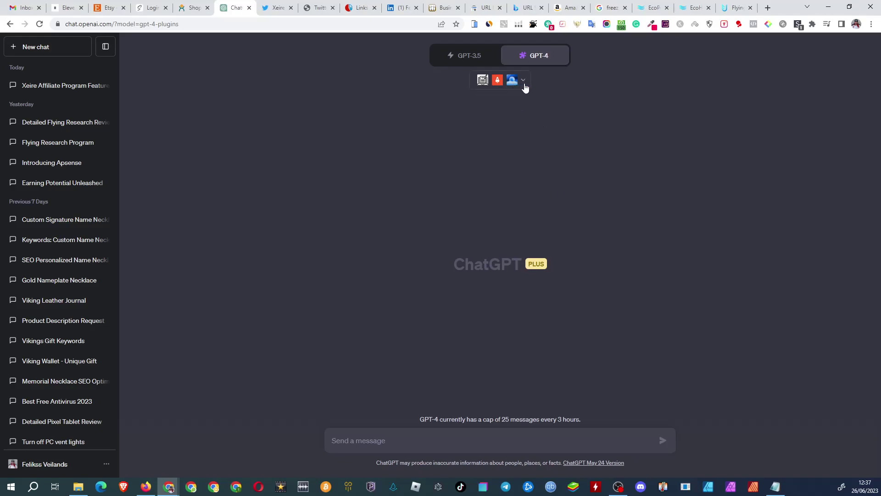
Ask ChatGPT for a detailed FreezeMax review outline based on the freezemax.co link
click(524, 83)
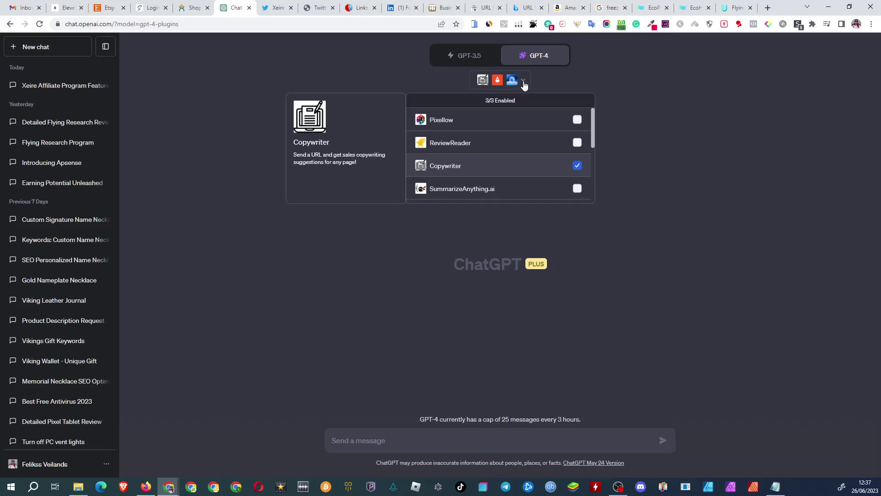
scroll(499, 157, down, 2)
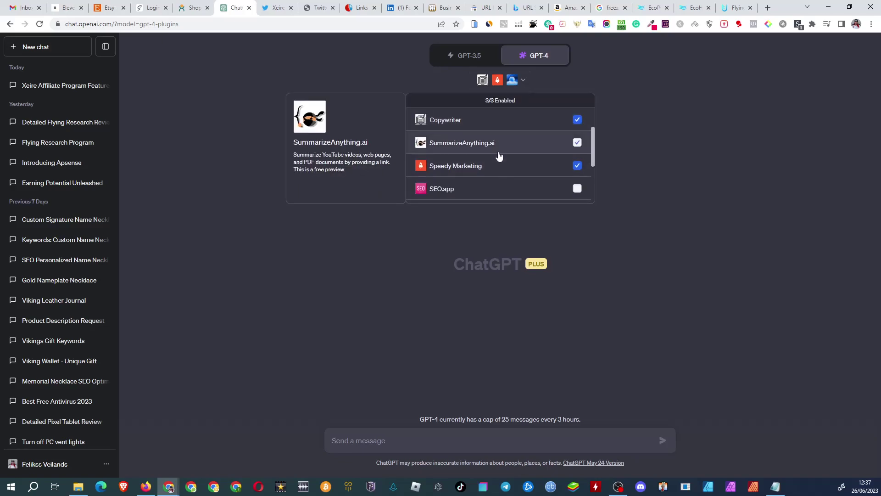
scroll(510, 169, down, 3)
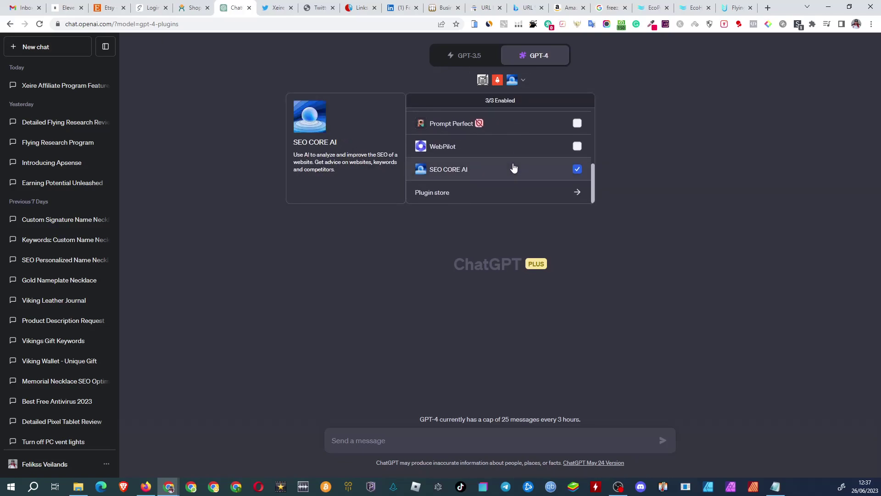
click(594, 75)
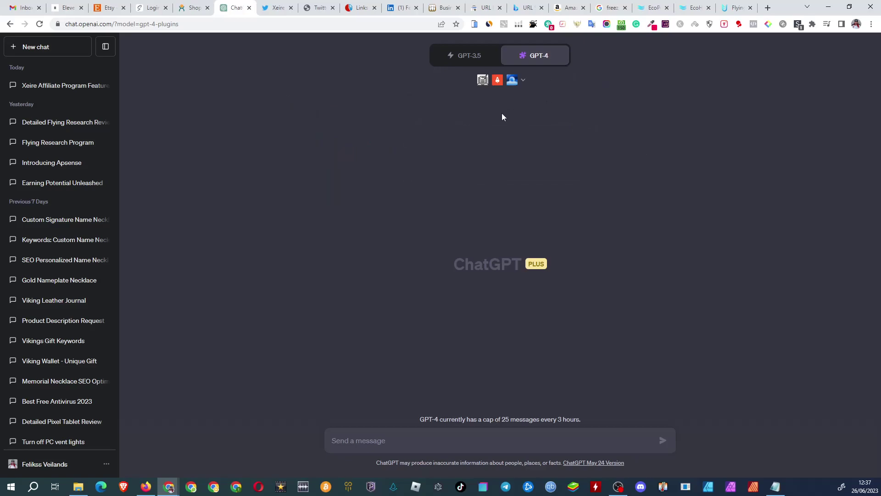
text(Please write comprehensive outlines (headlines) for a very detailed review about FreezeMax https://freezemax.co)
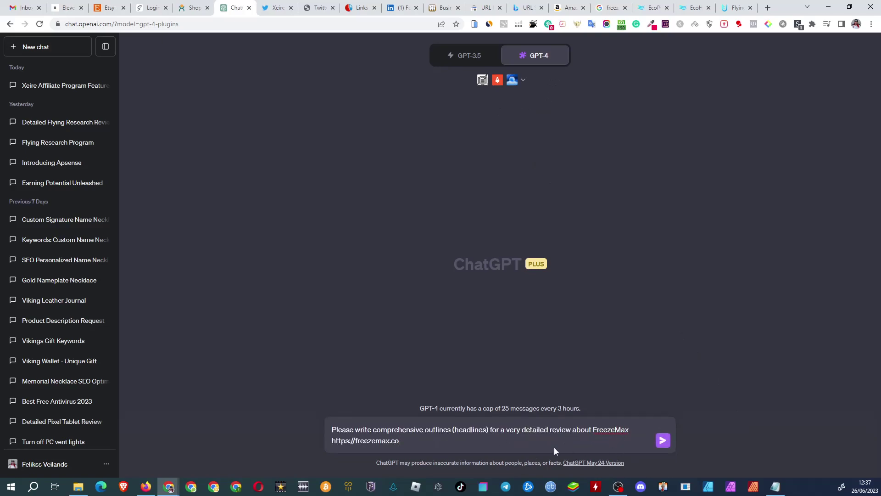
click(662, 441)
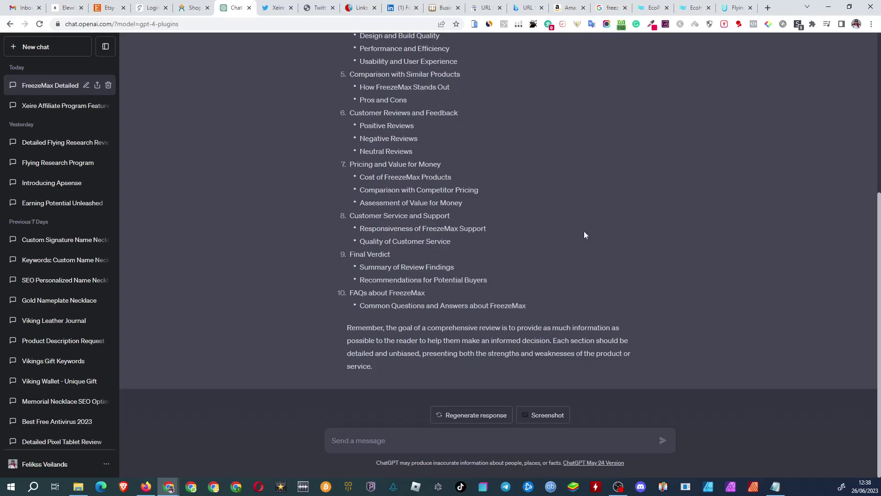
scroll(544, 173, up, 8)
scroll(545, 174, down, 1)
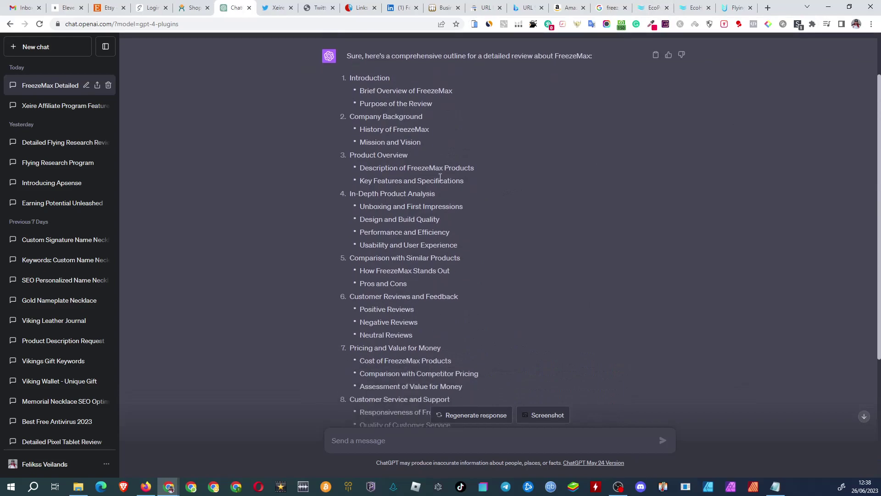
text(Nope. No one cares about the purpose of review and about company's ba)
text(ckground. It's a new product on the market and I want detailed review abot)
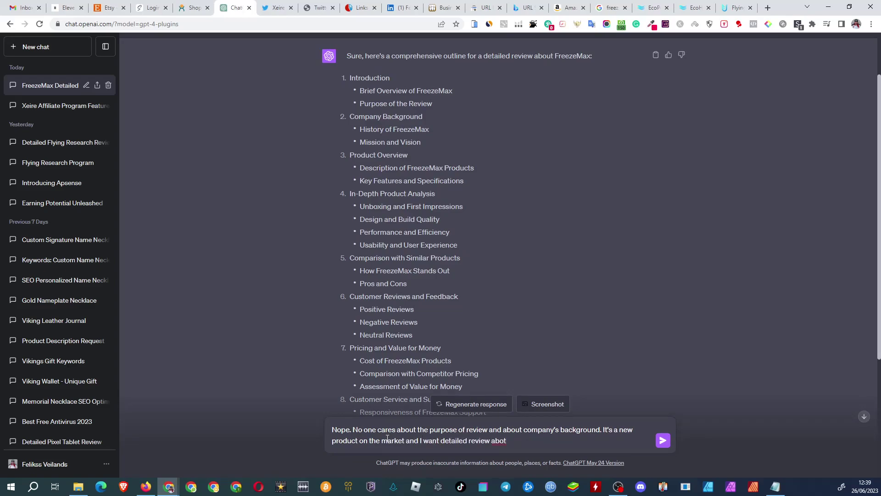
Reject the basic outline, request a product-focused one, and stop the reply partway
key(BackSpace)
text(ut the product, so I don't need a basic outlines that every five years old can write.)
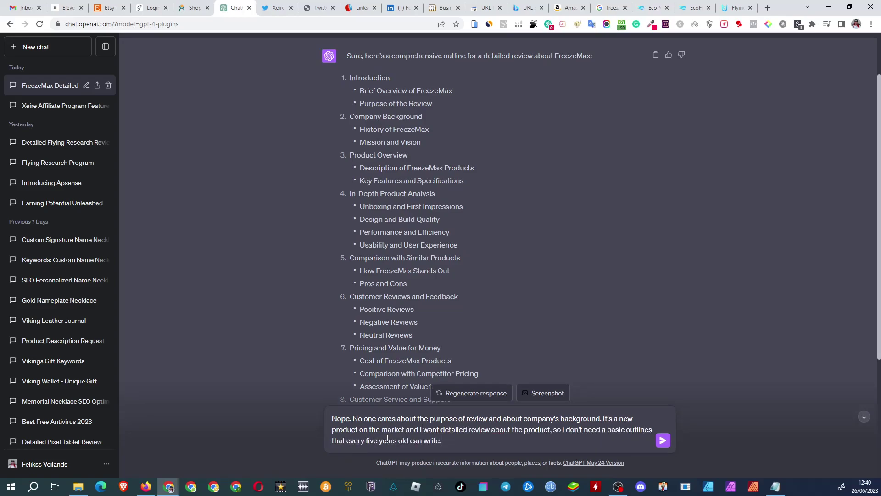
key(Return)
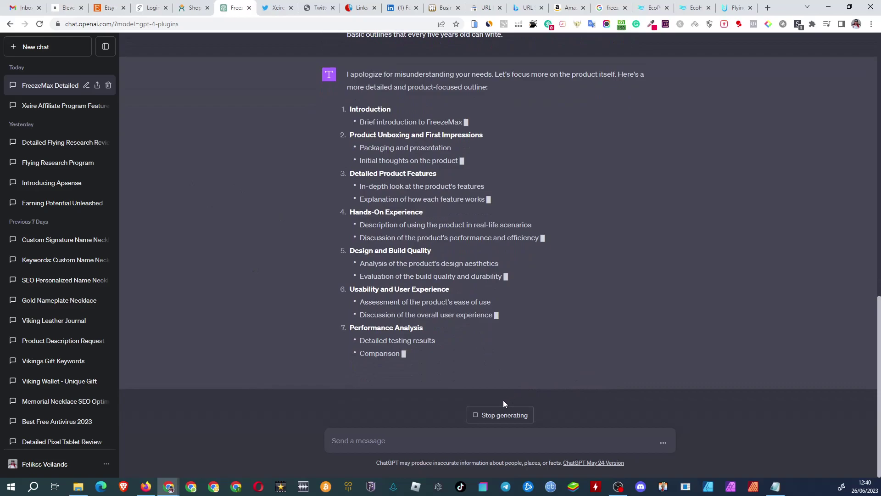
click(500, 414)
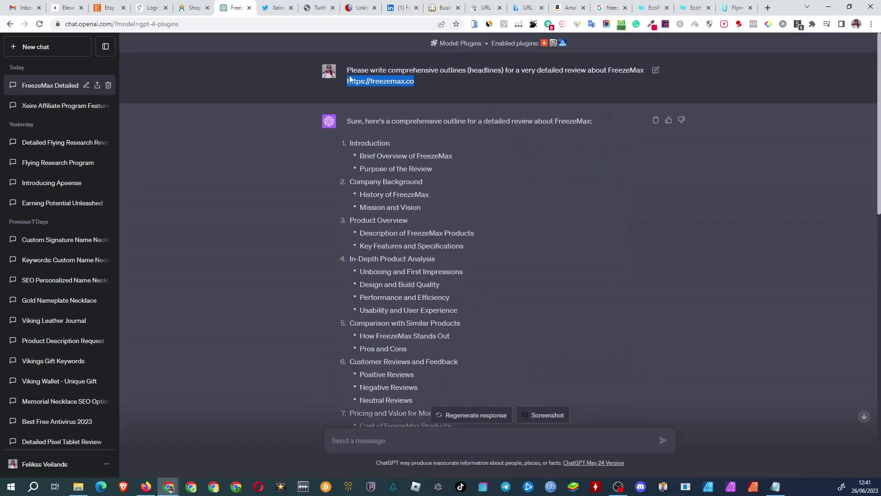
text(Before you write outlines,)
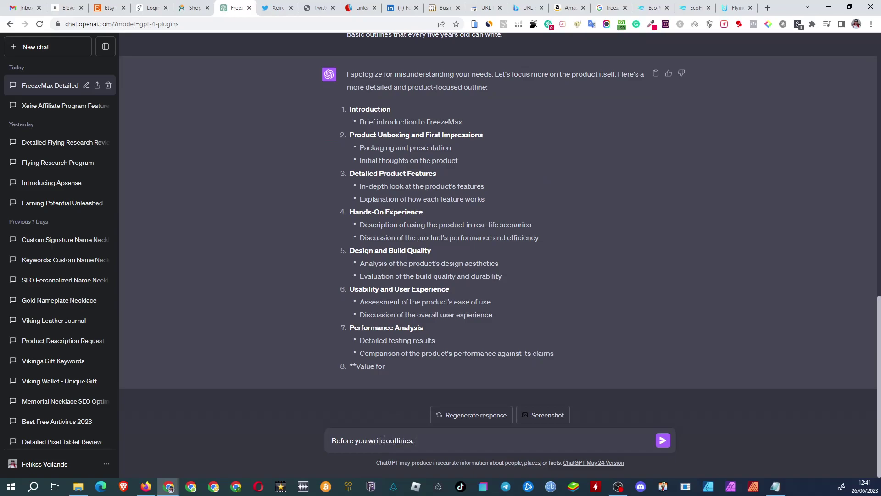
text( please do your research: https://freezemax.co)
Ask ChatGPT to research freezemax.co before writing the review outline
key(Return)
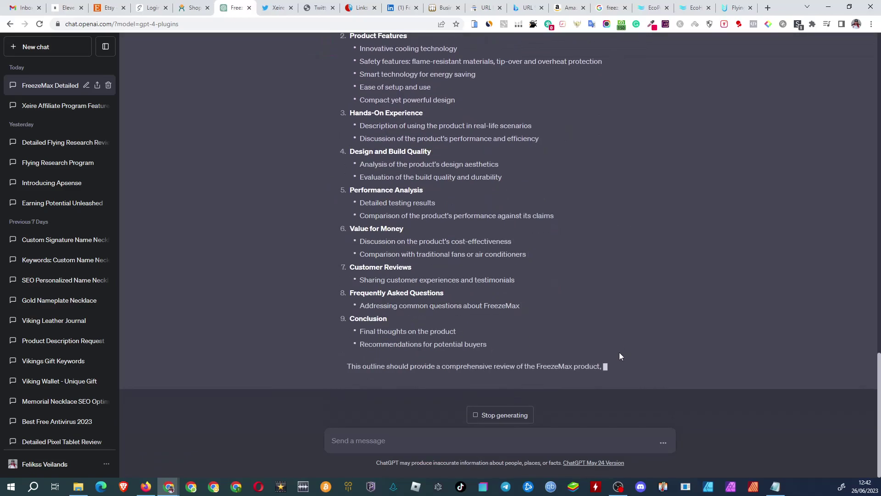
scroll(445, 243, up, 3)
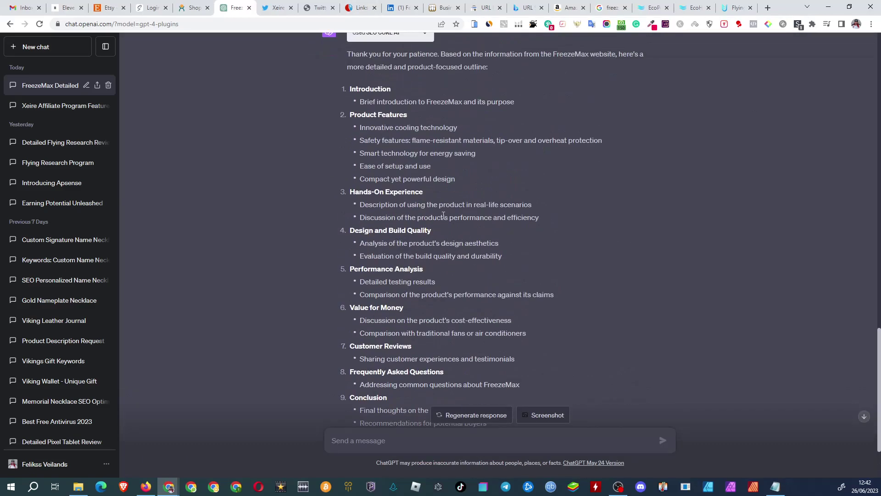
scroll(421, 205, up, 2)
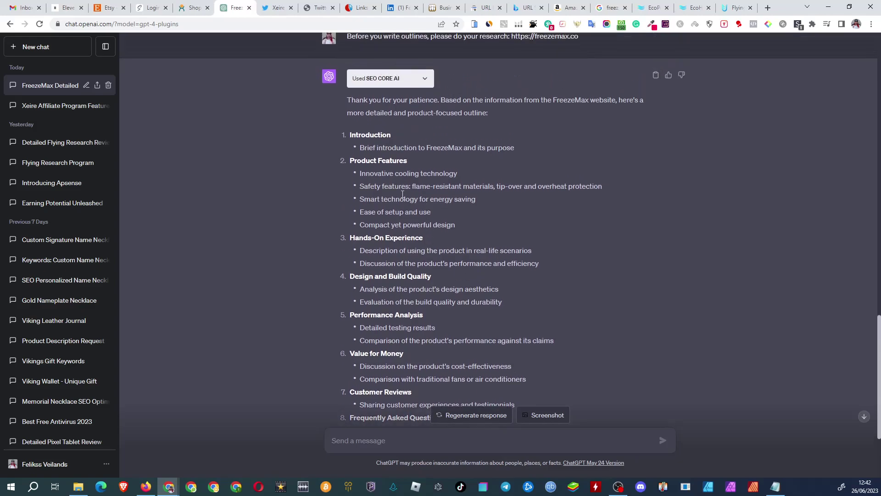
scroll(421, 205, up, 2)
scroll(388, 175, down, 3)
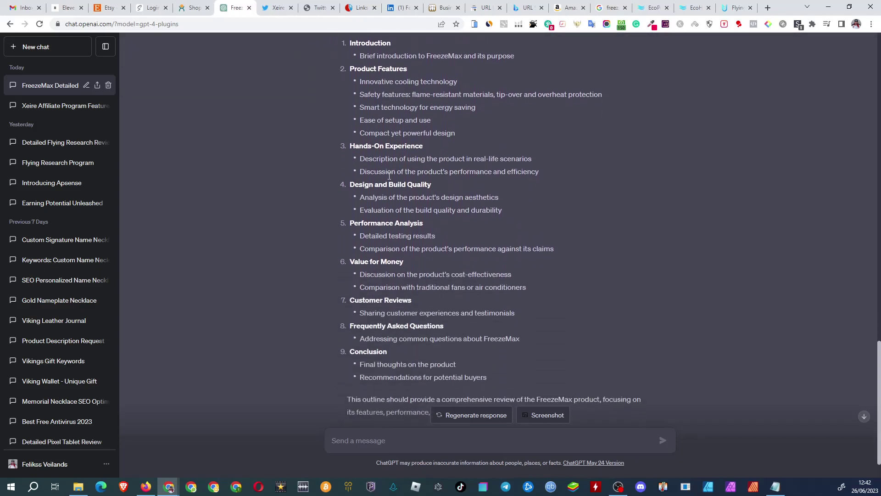
scroll(389, 175, down, 2)
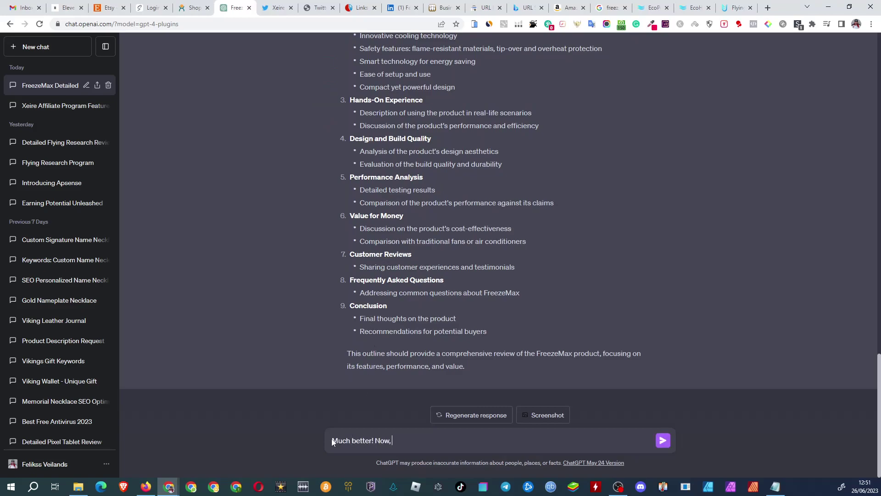
text(please write the introduction part but instead of brief, mak)
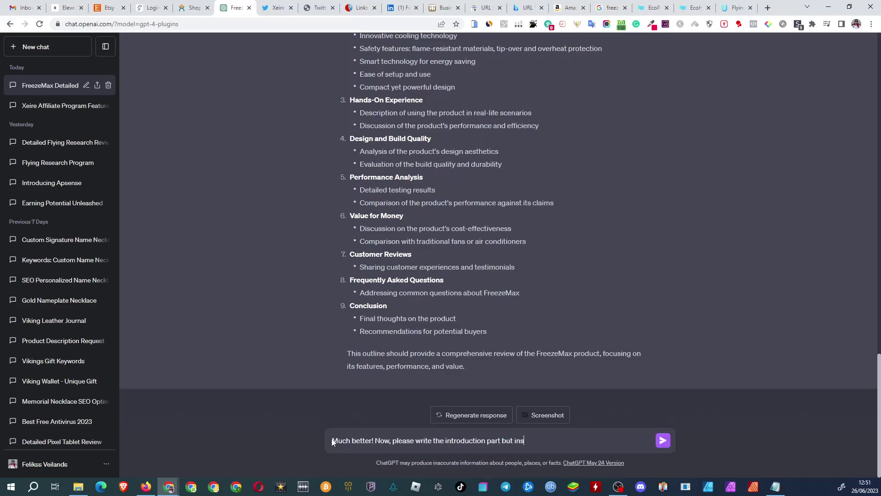
text( two three paragraphs long.)
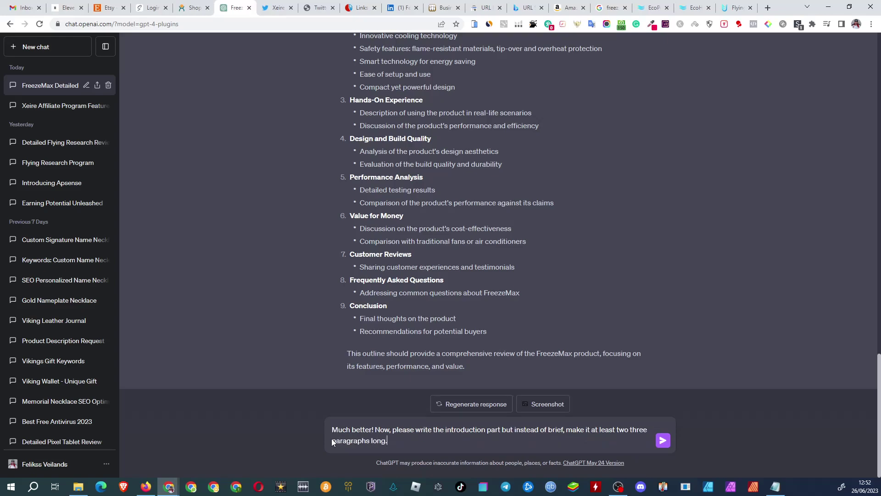
Request a two-to-three paragraph introduction for the FreezeMax review
key(Return)
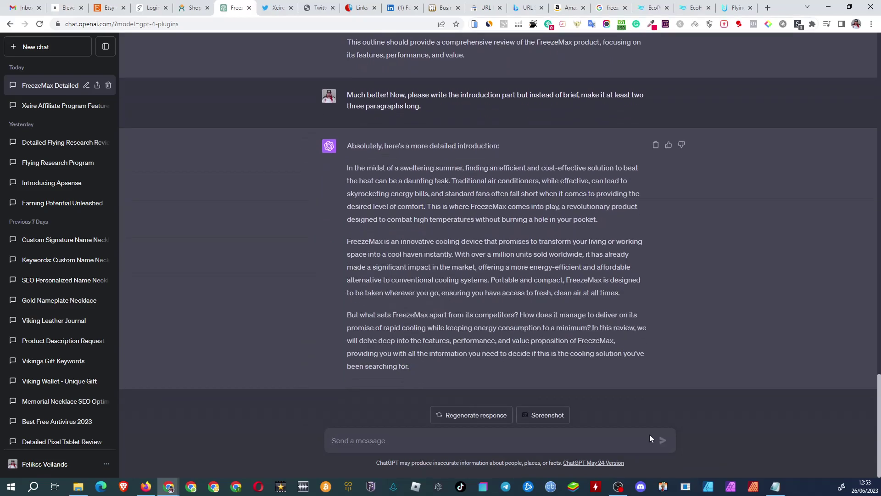
Paste the FreezeMax introduction into Notepad and request the Product Features section
click(776, 488)
text(FreezeMax Introduction)
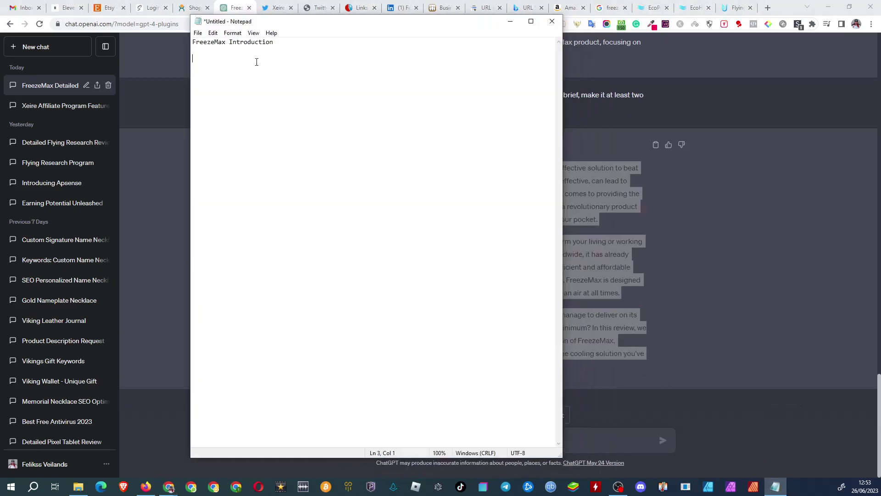
key(alt+Tab)
scroll(426, 196, down, 5)
click(384, 440)
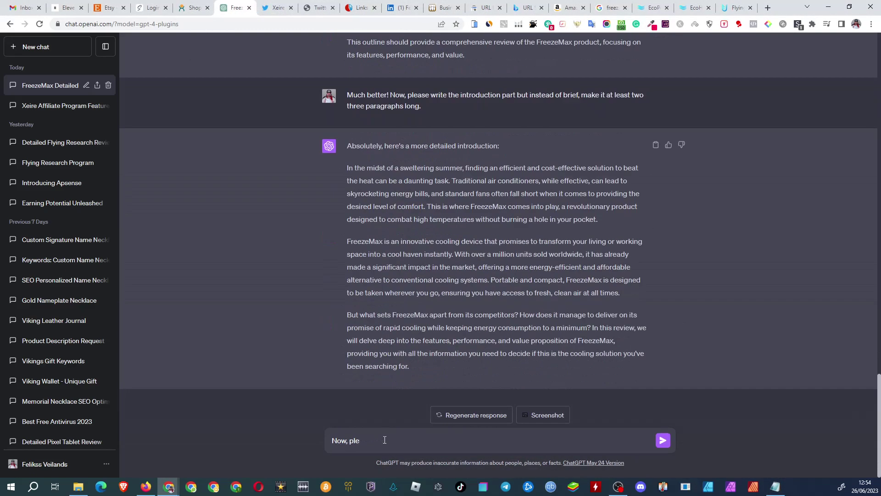
text(Now, please write Product Features part)
key(Return)
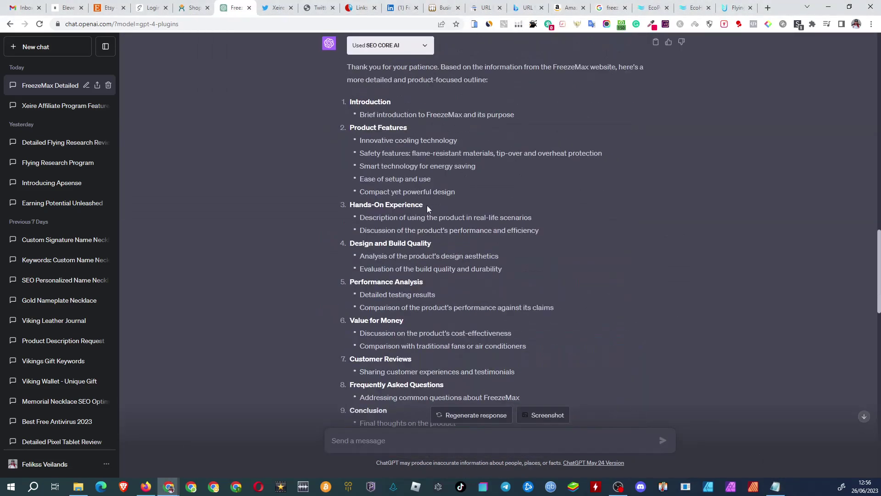
Request the Hands-On Experience section and begin a Design and Build Quality request
click(384, 440)
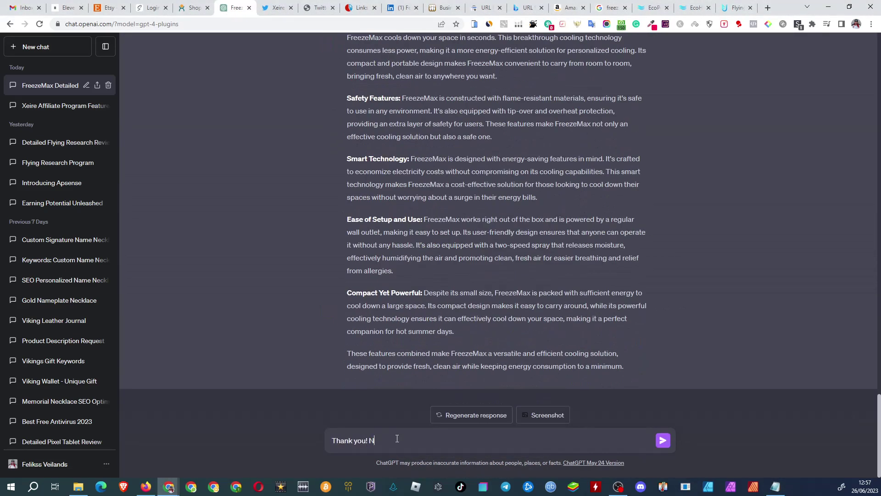
text(Thank you! Now, please write Hands-On Experience part)
key(Return)
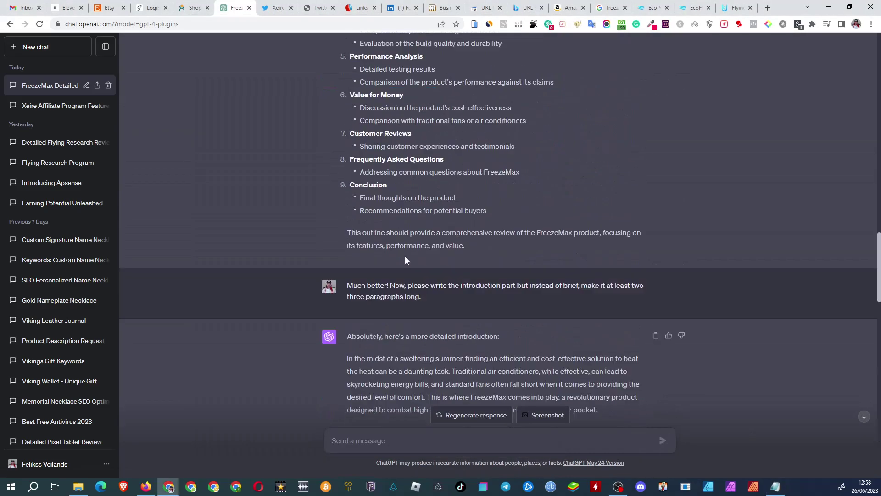
click(405, 443)
text(Excellent! Now please )
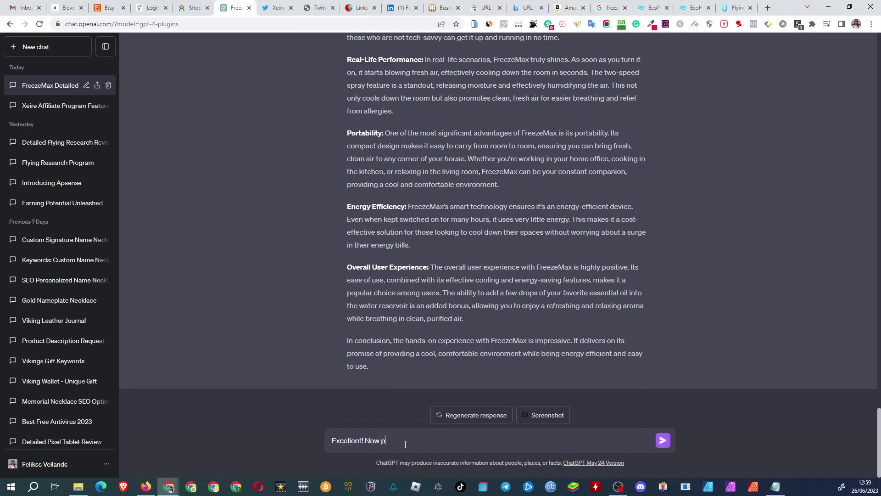
text(Design and Build Quality and)
scroll(382, 151, up, 10)
scroll(383, 151, up, 10)
scroll(394, 147, up, 5)
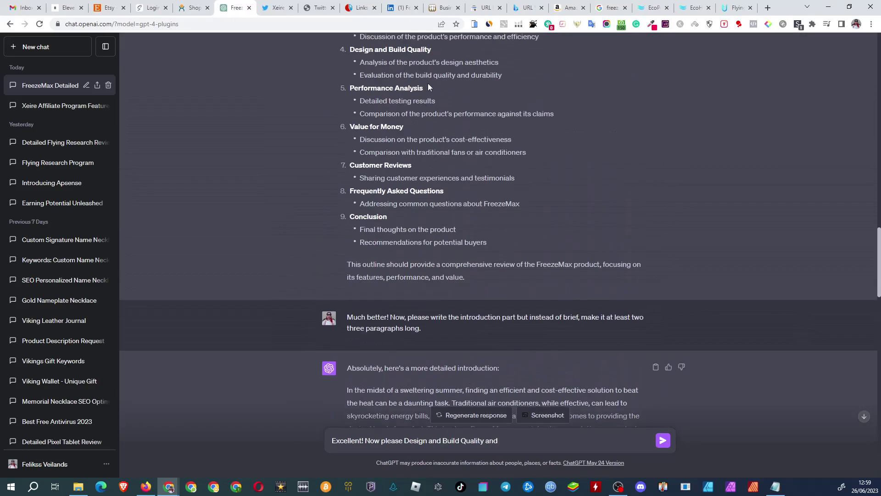
Request Design and Build Quality and Performance Analysis sections, copying the Performance Analysis heading
drag(424, 87, 350, 87)
key(ctrl+c)
click(531, 441)
key(ctrl+v)
text(write)
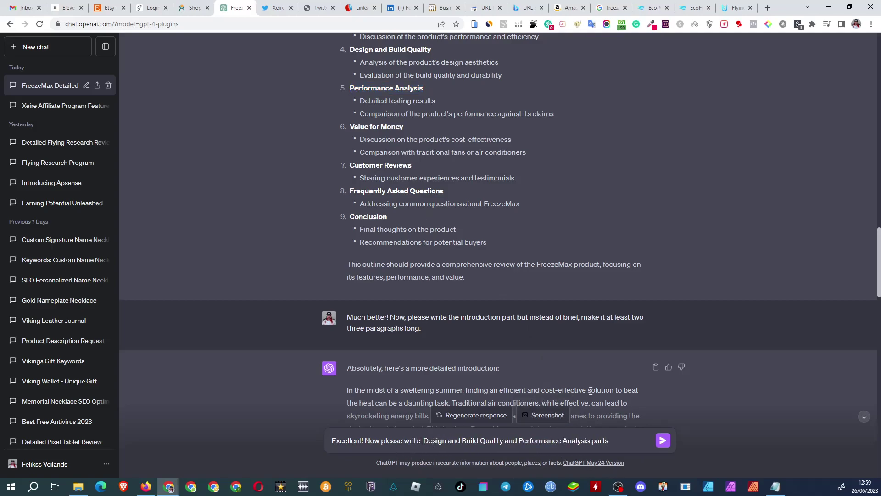
click(663, 441)
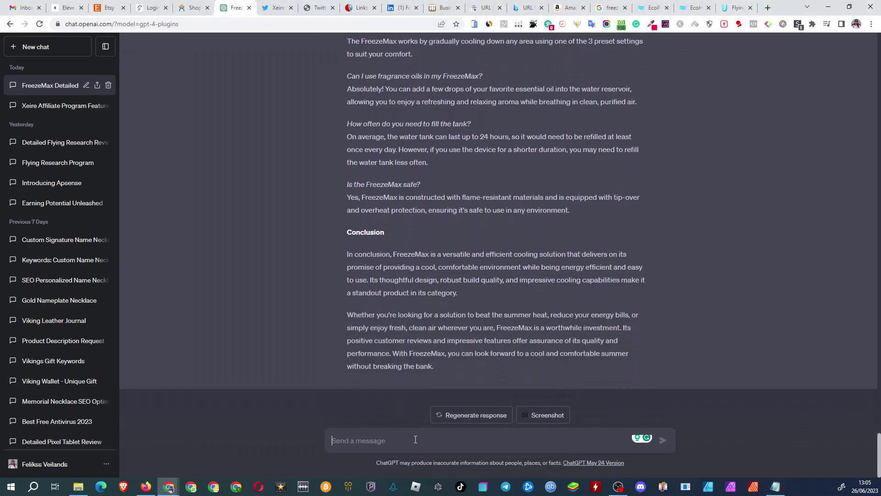
text(Excellent! Now, please come up with SEO title for this FreezeMax review)
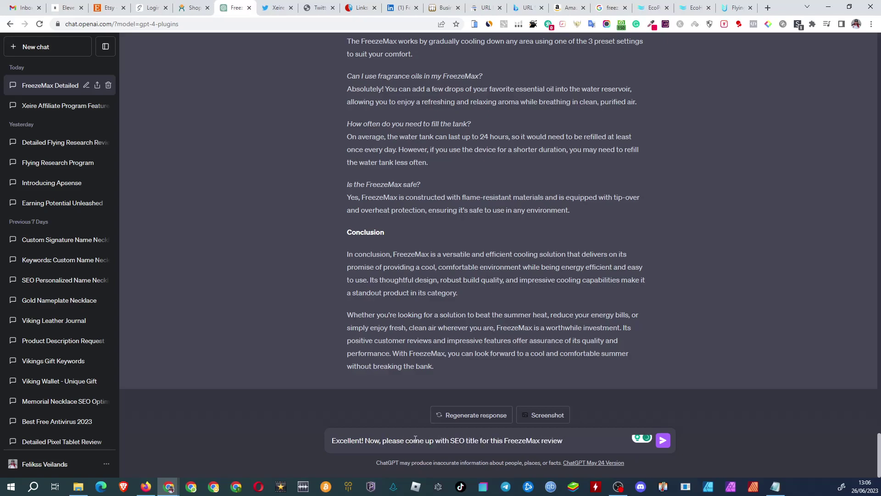
Request an SEO title and copy 'Cool Down Your Space Instantly and Save Energy with FreezeMax'
key(Return)
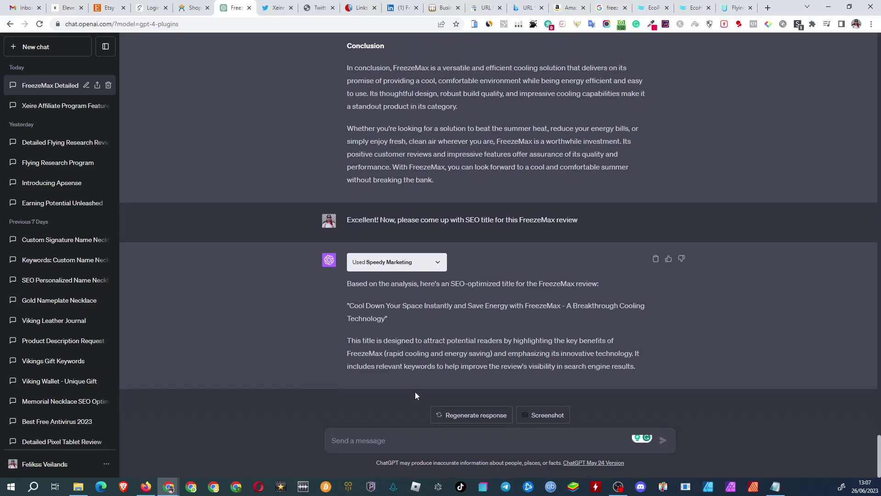
triple_click(386, 318)
key(ctrl+c)
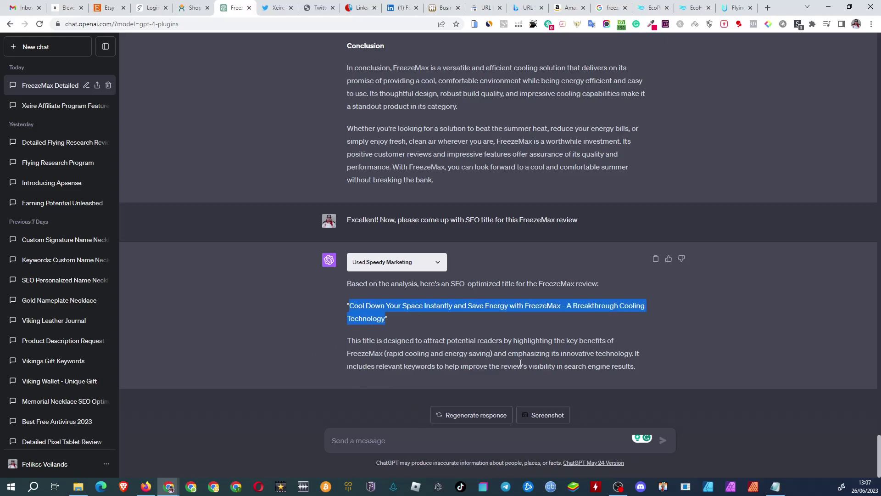
key(alt+Tab)
key(alt+Tab)
Request a FreezeMax SEO description of at most 160 characters
click(429, 438)
text(Please write a short de)
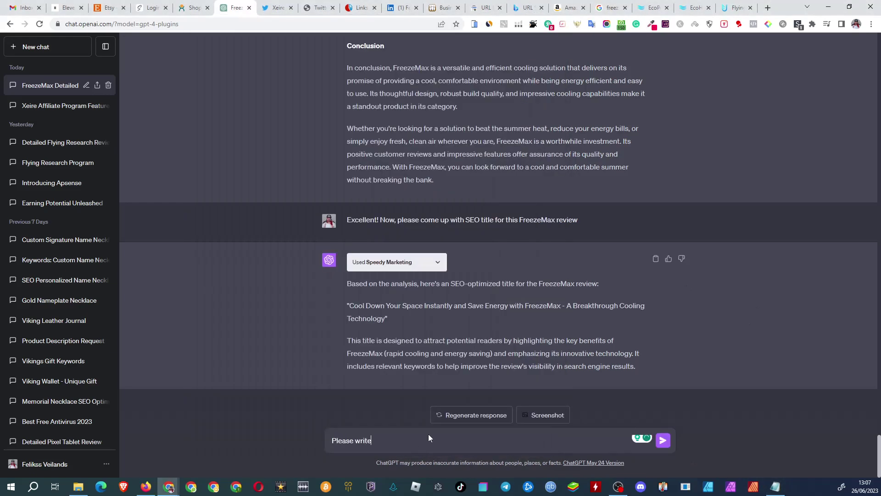
key(BackSpace)
key(BackSpace)
key(BackSpace)
text(SEO)
text( description up to 160 characte)
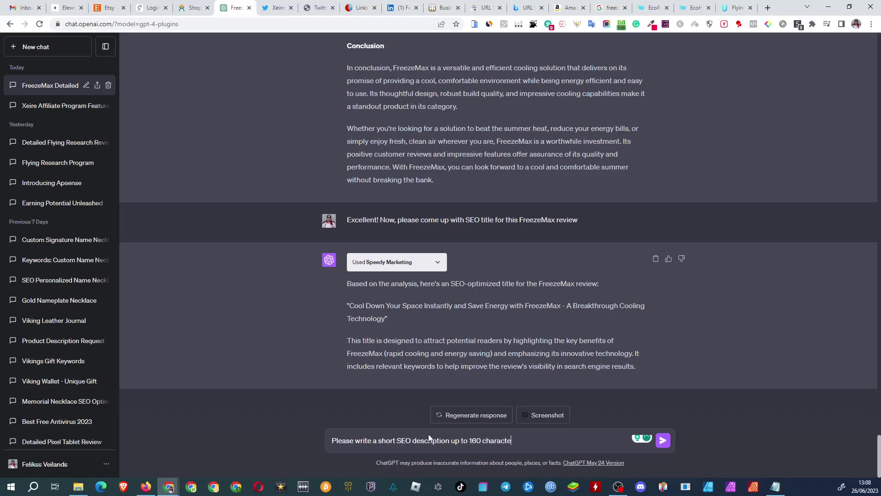
text(rs)
key(Return)
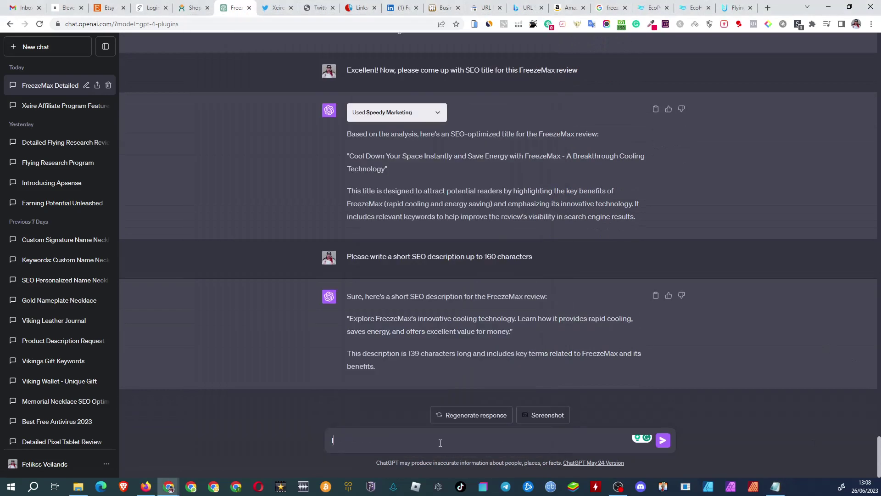
text(In this review article I have score/review box. P)
text(lease write headline for it)
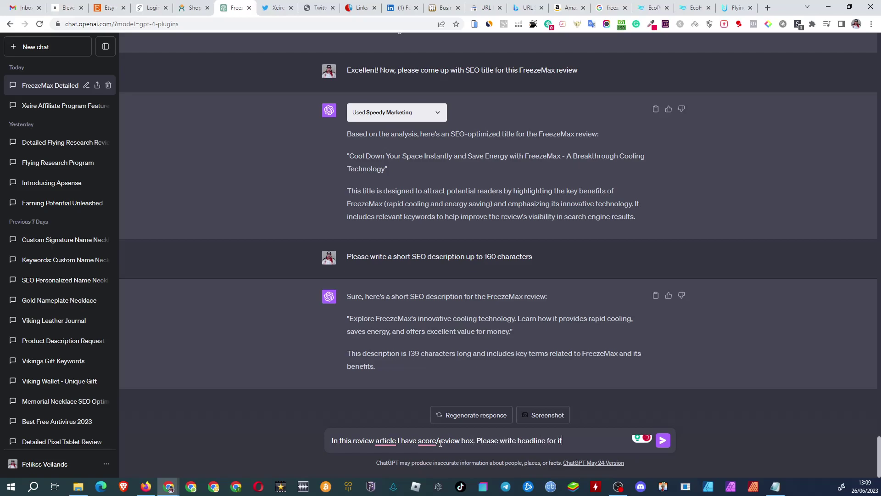
text(, short description, and a list of pros and cons. Pros and cons write sho)
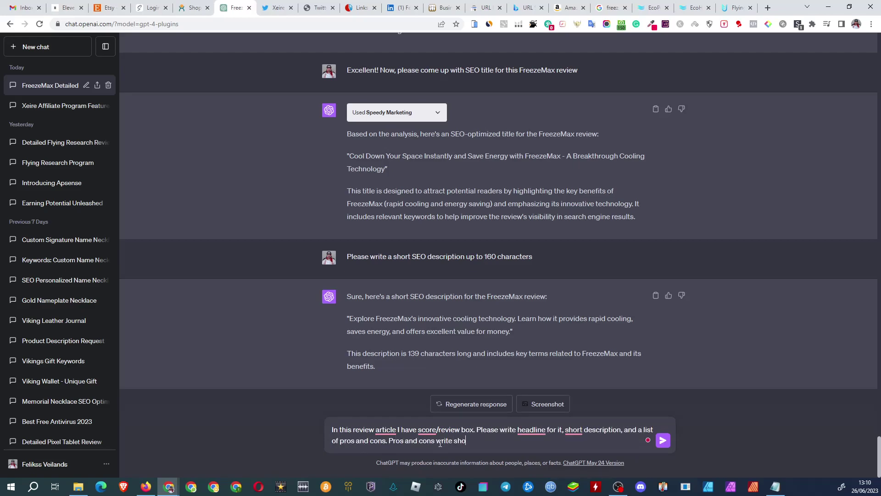
text(rt and straight to the point, so Google can easy understand it and add pros and cons snippets in search results.)
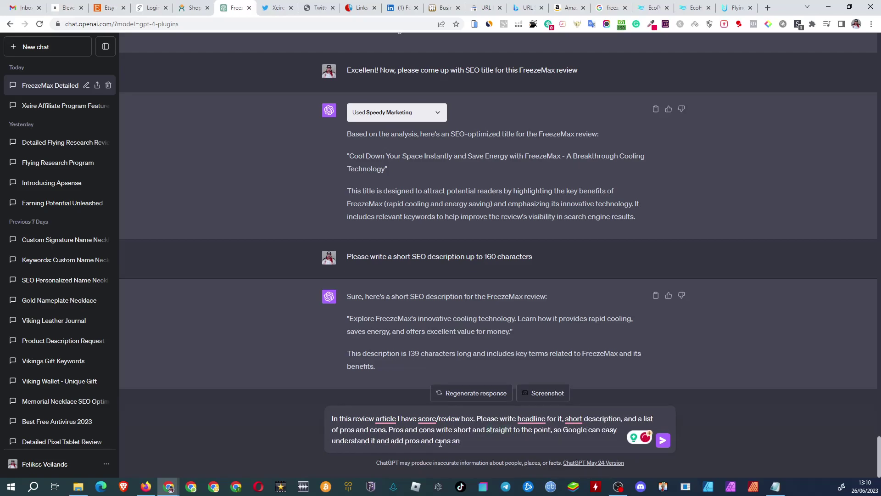
Request the review box headline, description and pros/cons, then copy the headline into Notepad
key(Return)
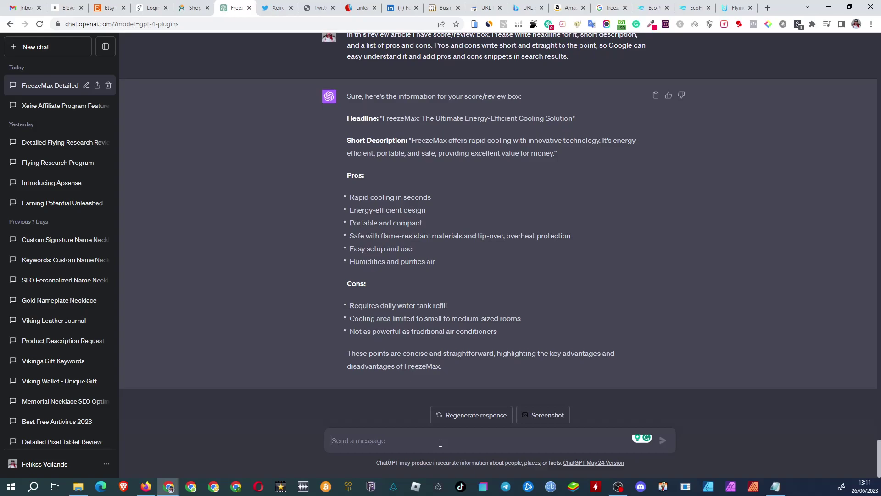
drag(383, 118, 574, 118)
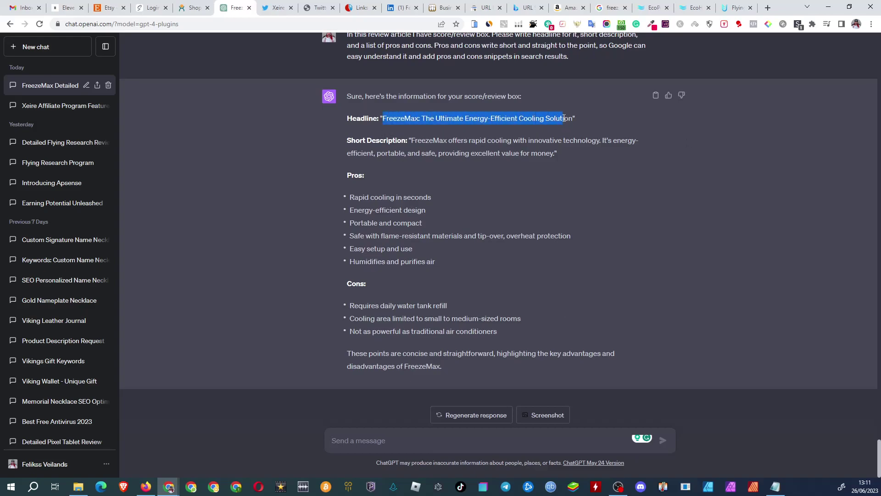
click(754, 487)
click(621, 233)
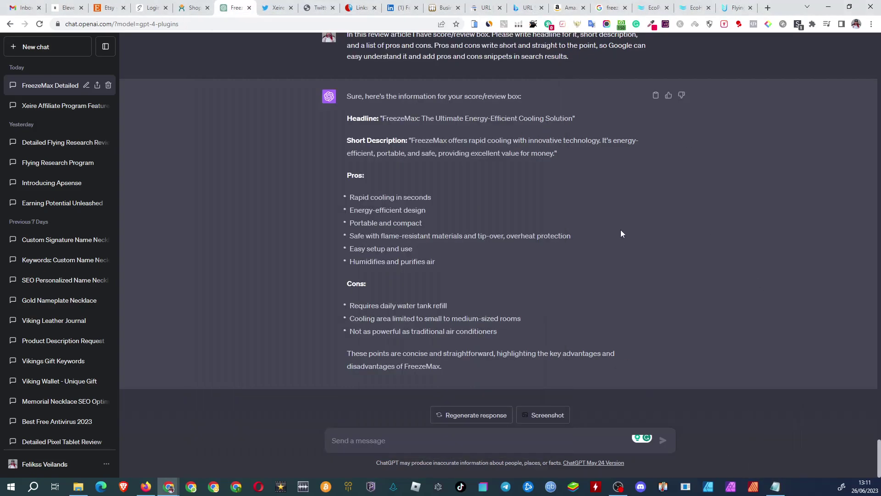
Copy the review box's short description into Notepad below the headline
drag(412, 140, 555, 153)
key(ctrl+c)
click(776, 487)
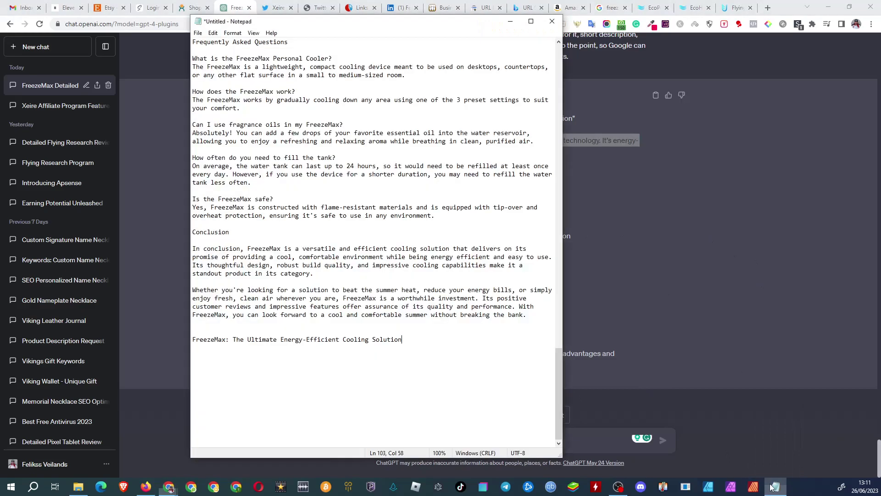
click(244, 369)
Copy the pros and cons list into Notepad
drag(370, 217, 350, 197)
key(ctrl+c)
key(alt+Tab)
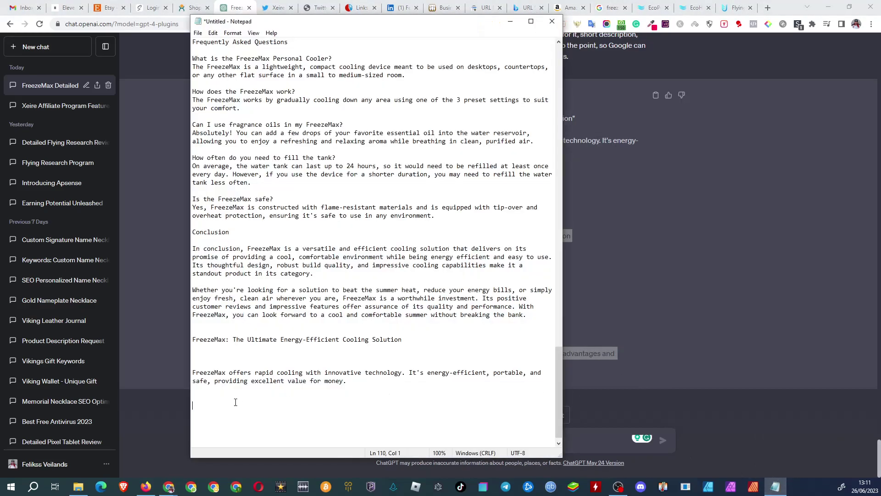
key(ctrl+v)
drag(561, 380, 566, 83)
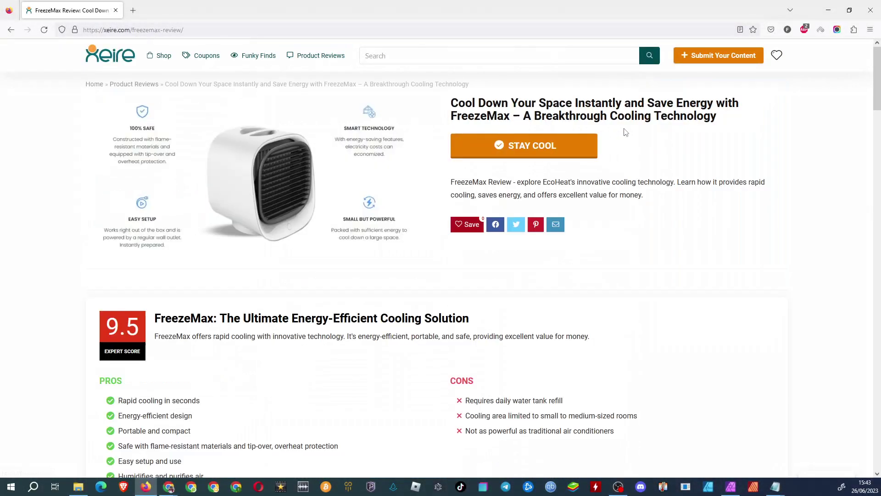
scroll(640, 206, down, 3)
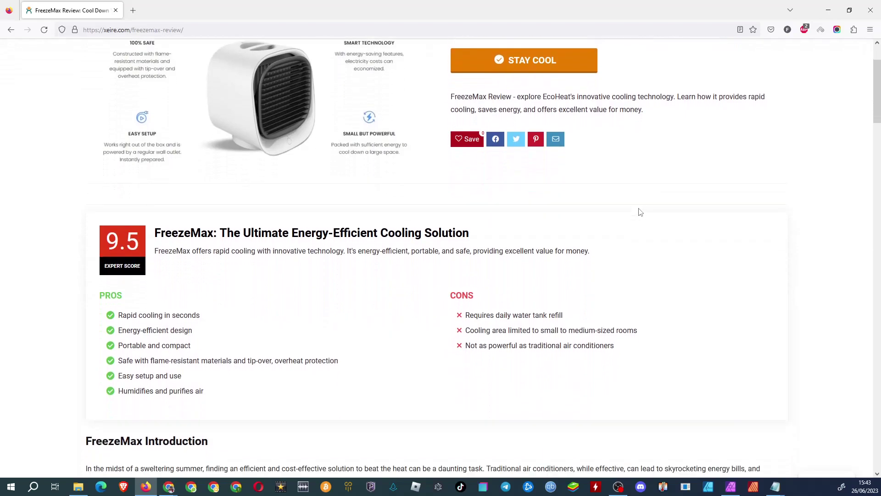
scroll(634, 214, down, 2)
scroll(627, 219, down, 3)
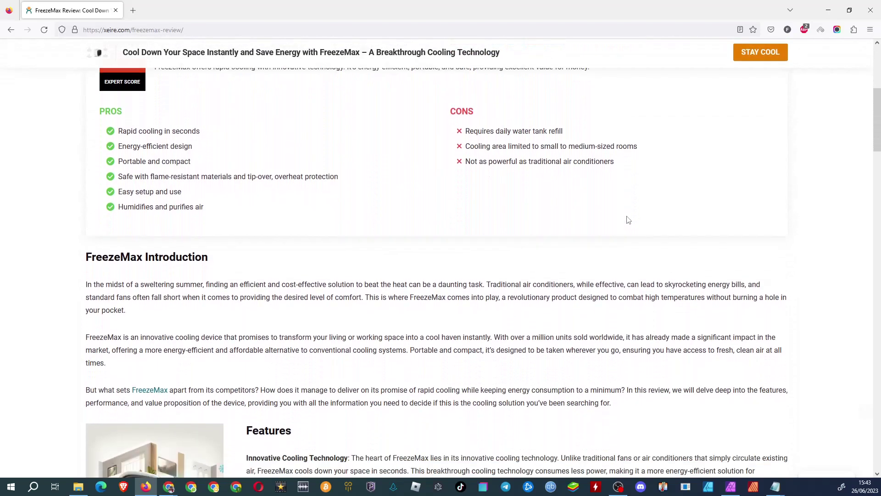
scroll(623, 221, down, 3)
scroll(617, 221, down, 2)
scroll(613, 222, down, 3)
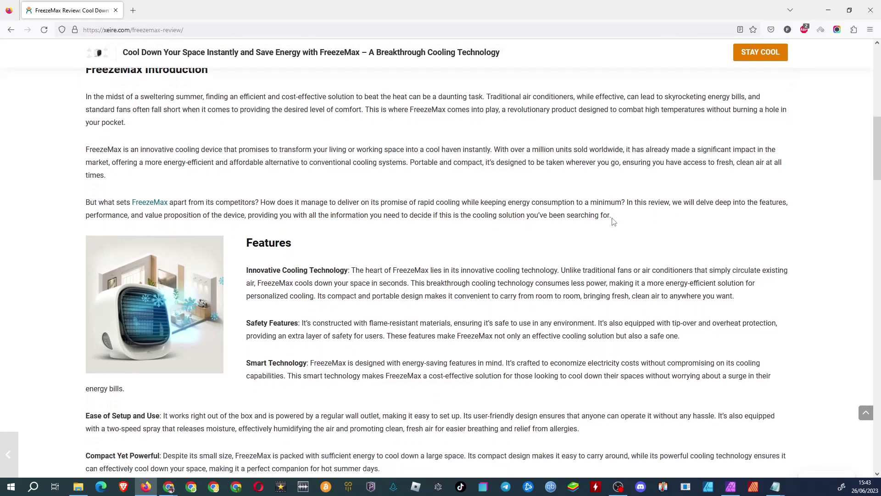
scroll(613, 221, down, 6)
scroll(612, 221, down, 2)
scroll(611, 221, down, 3)
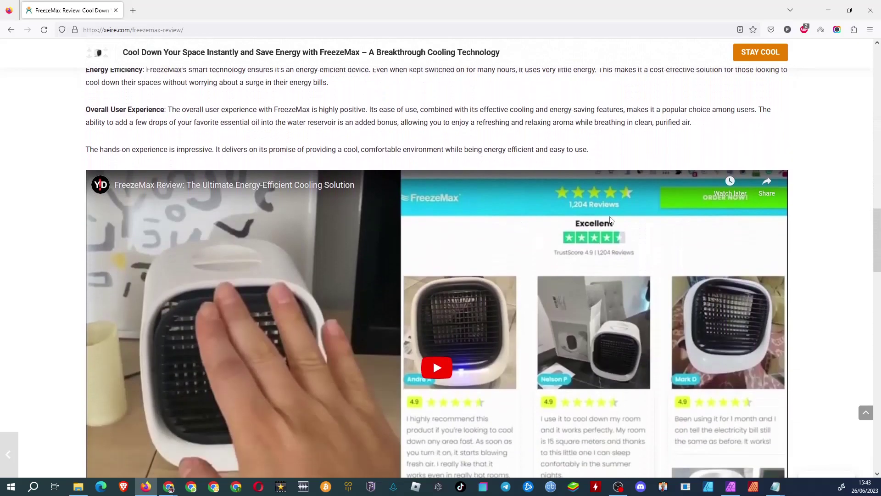
scroll(609, 222, down, 3)
scroll(606, 224, down, 4)
scroll(606, 223, down, 3)
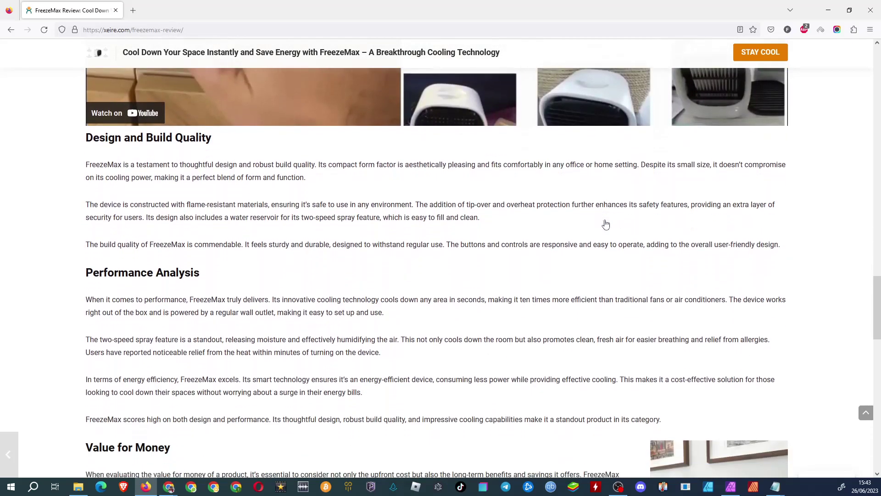